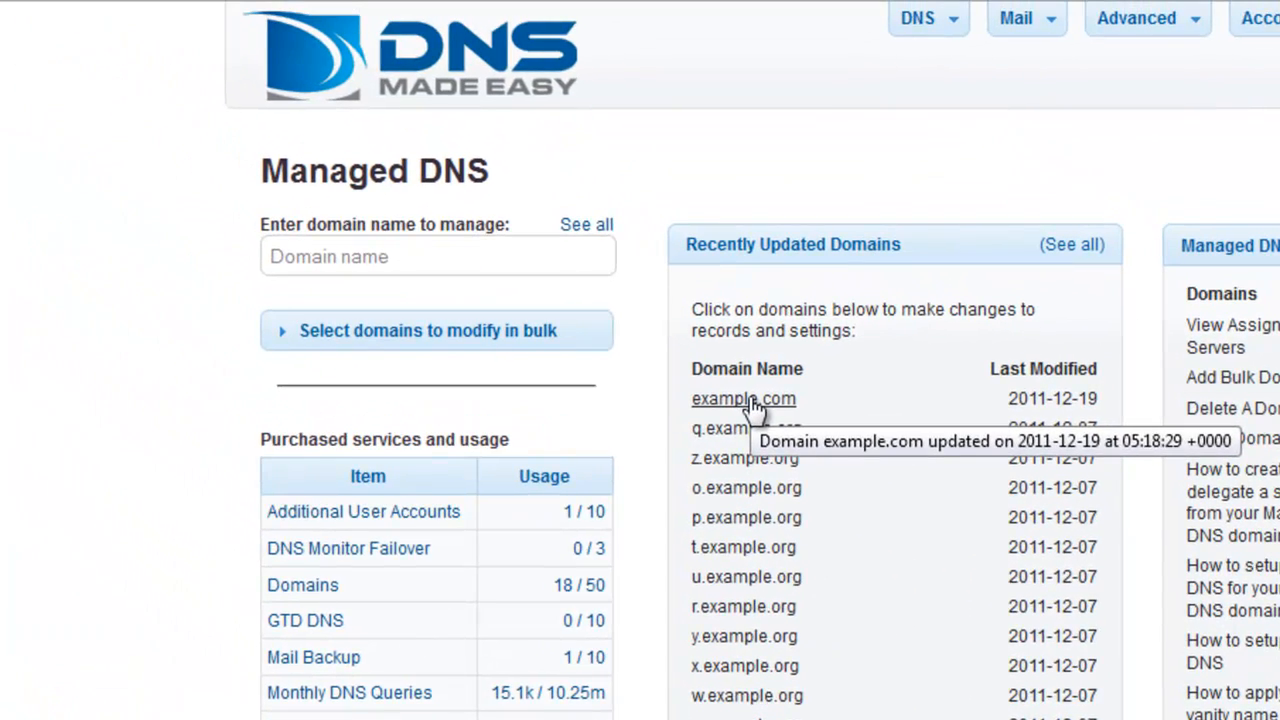
Find the managed domain example.com by searching for "exam" and open its DNS records
{"action": "left_click", "coordinate": [575, 257]}
{"action": "type", "text": "e"}
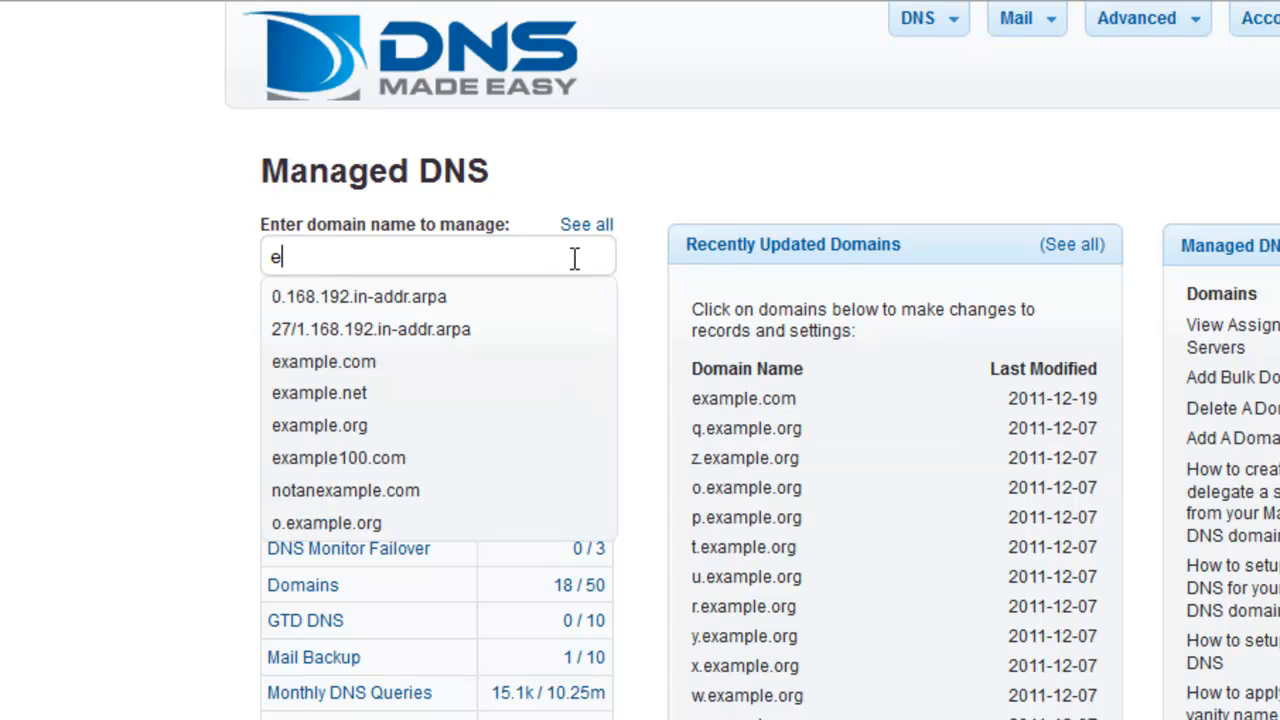
{"action": "type", "text": "xam"}
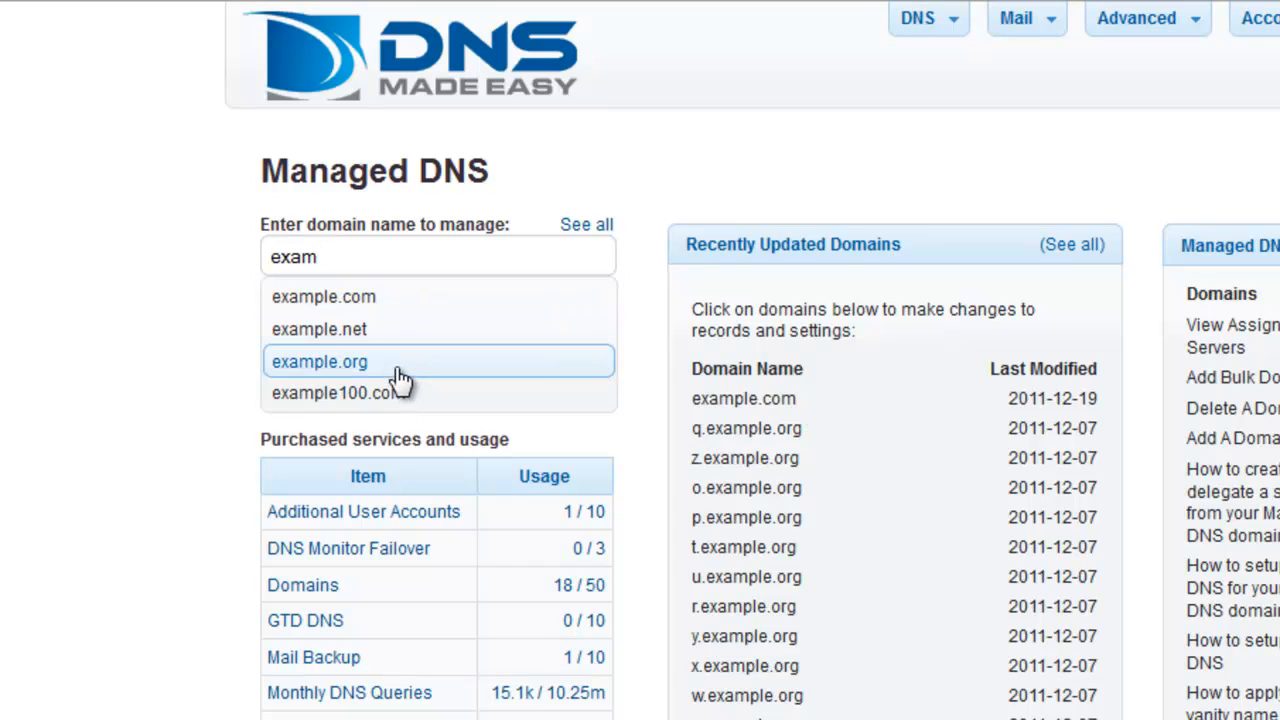
{"action": "left_click", "coordinate": [403, 316]}
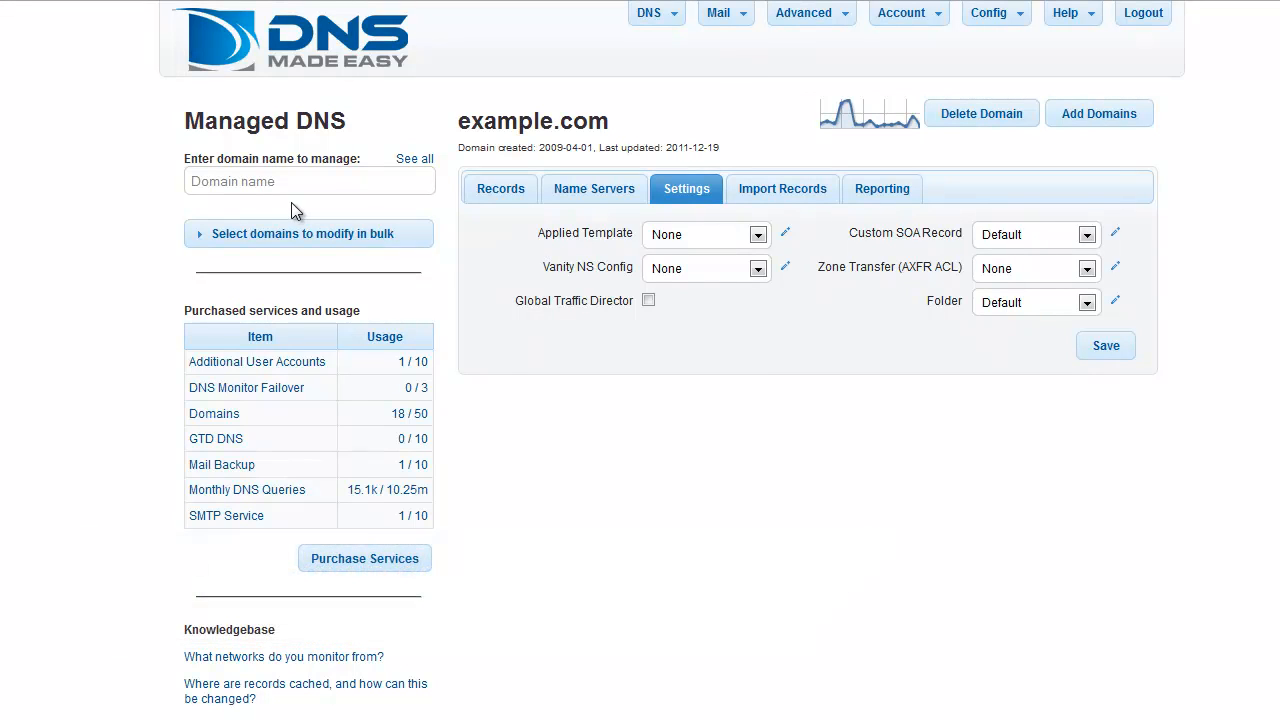
{"action": "left_click", "coordinate": [513, 201]}
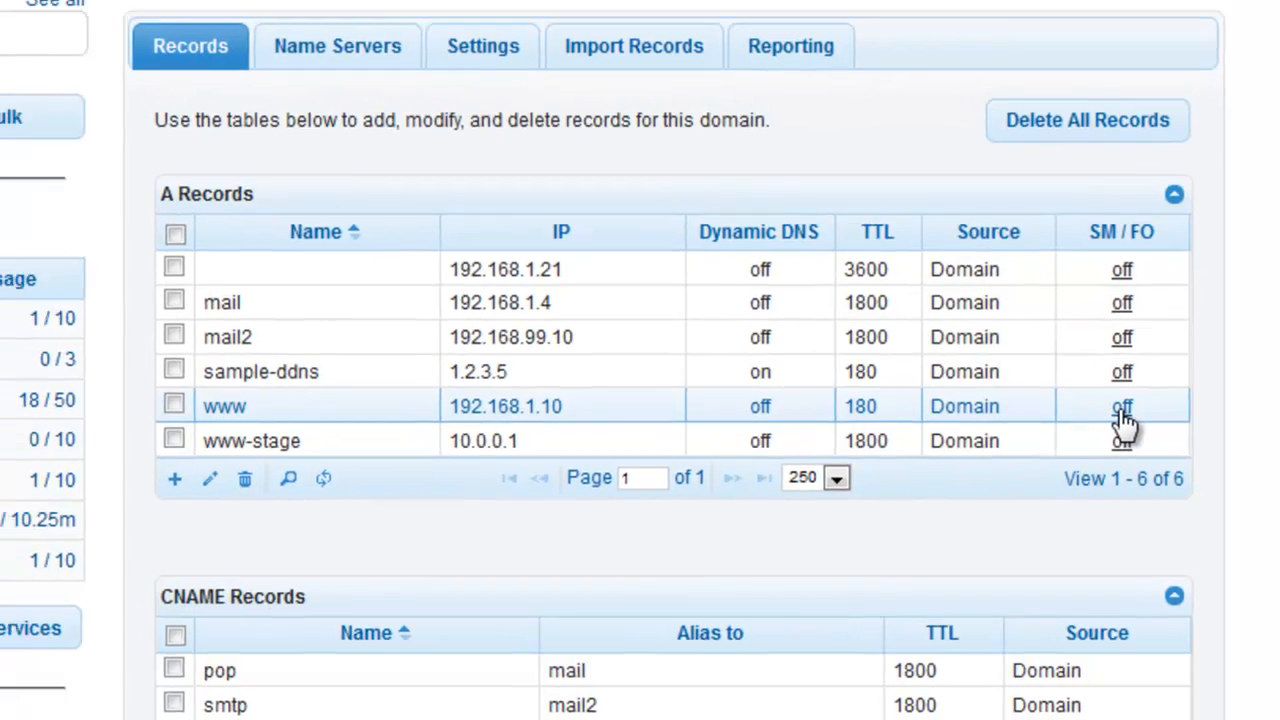
Open the monitoring and failover settings of the www A record and set IP Address 2 to 192.168.1.20
{"action": "left_click", "coordinate": [1100, 400]}
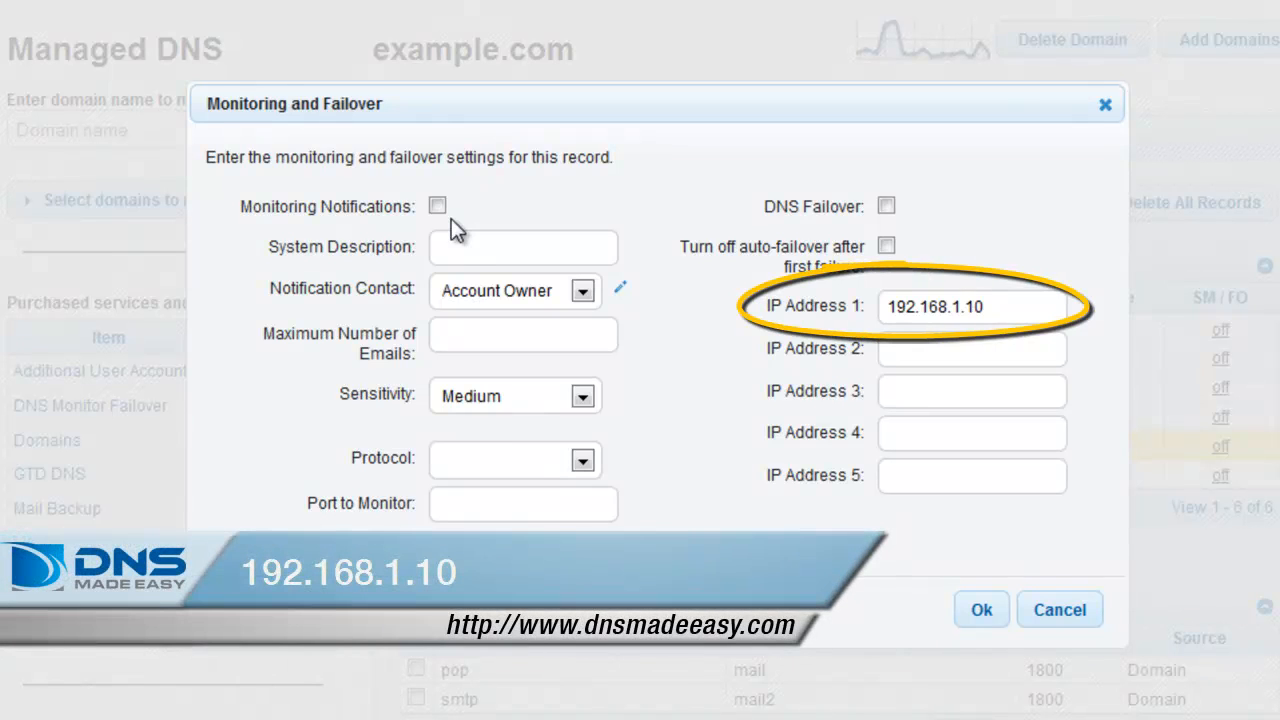
{"action": "left_click", "coordinate": [971, 360]}
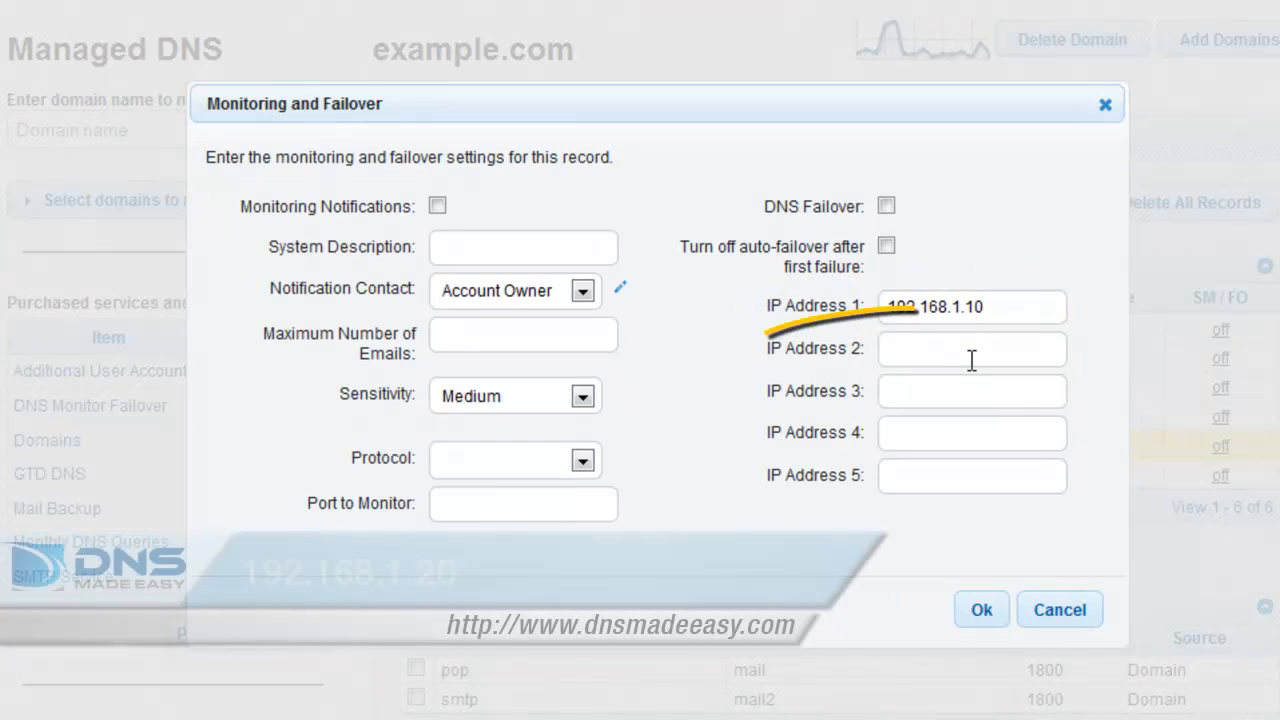
{"action": "type", "text": "192.1"}
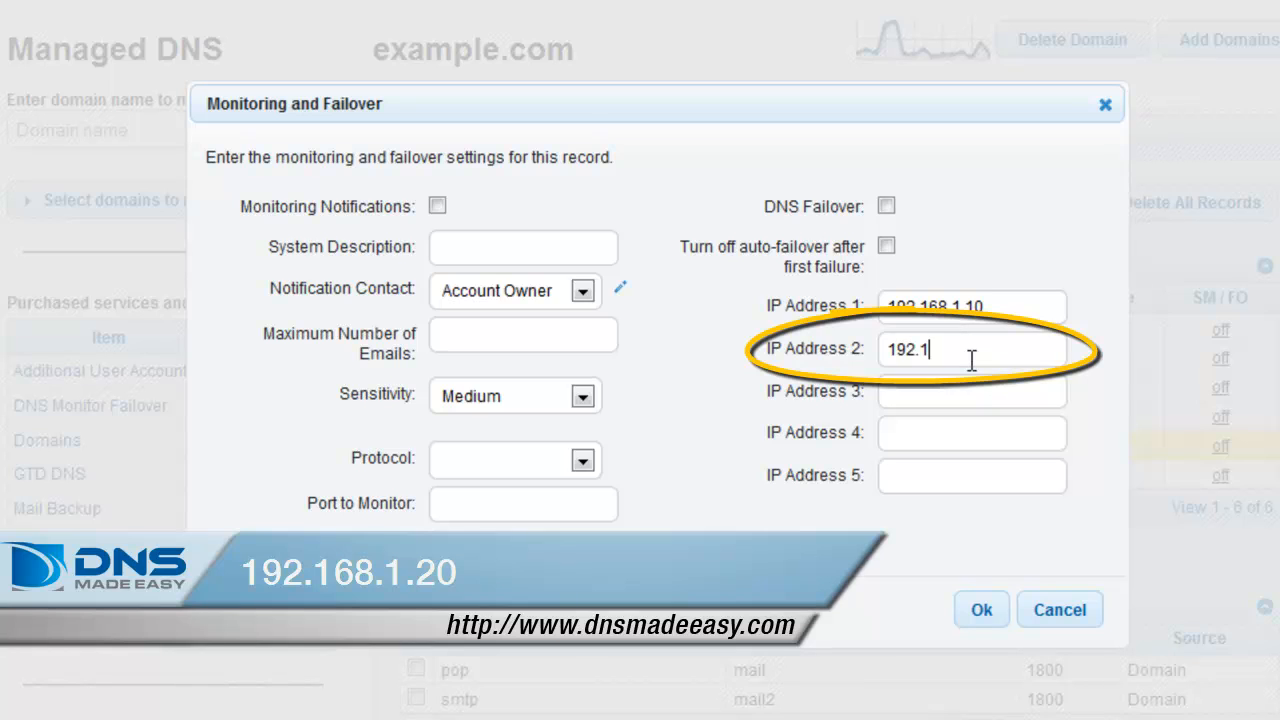
{"action": "type", "text": "68.1.20"}
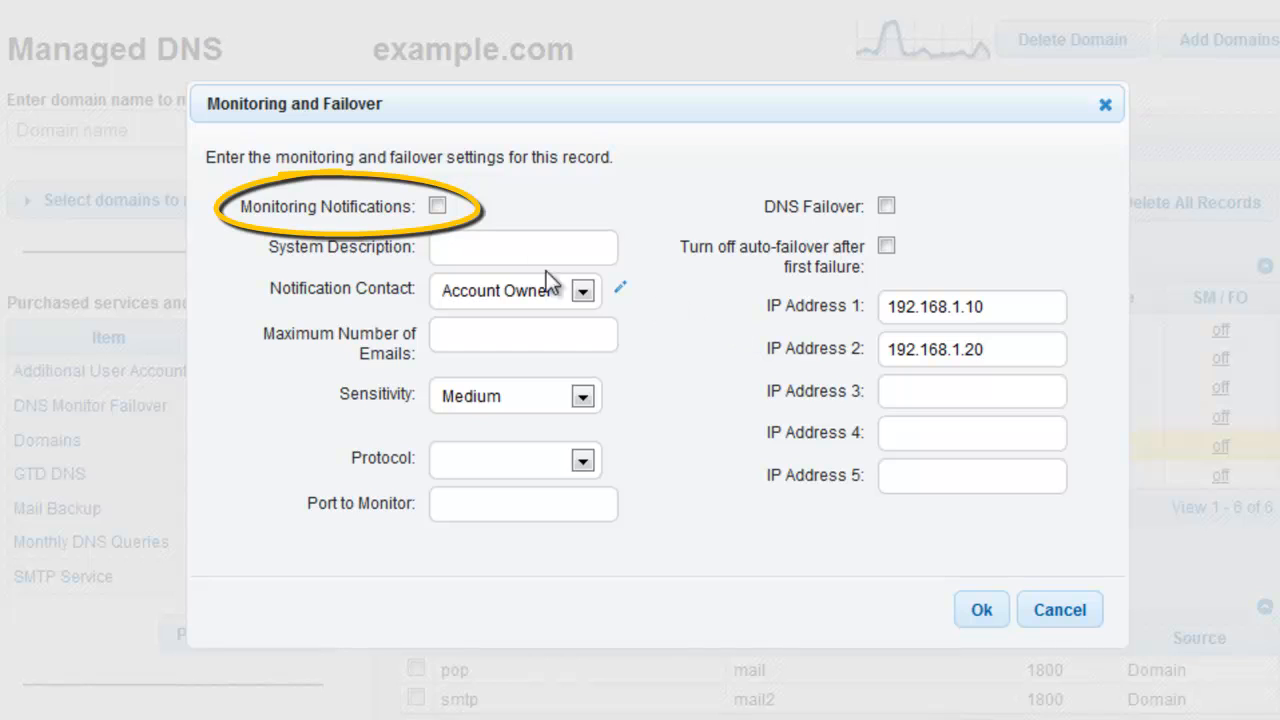
Enable monitoring notifications with the system description "example.com web server" and the notification contact noc list
{"action": "left_click", "coordinate": [435, 211]}
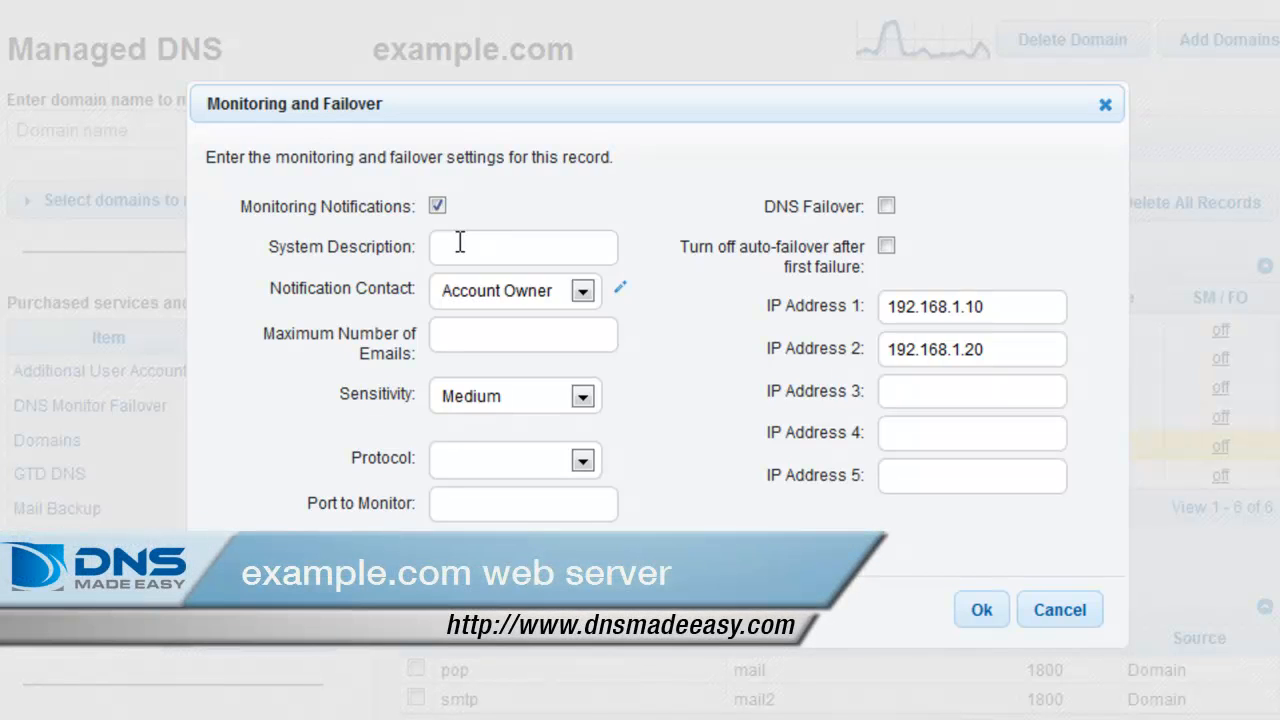
{"action": "left_click", "coordinate": [460, 243]}
{"action": "type", "text": "example.com web server"}
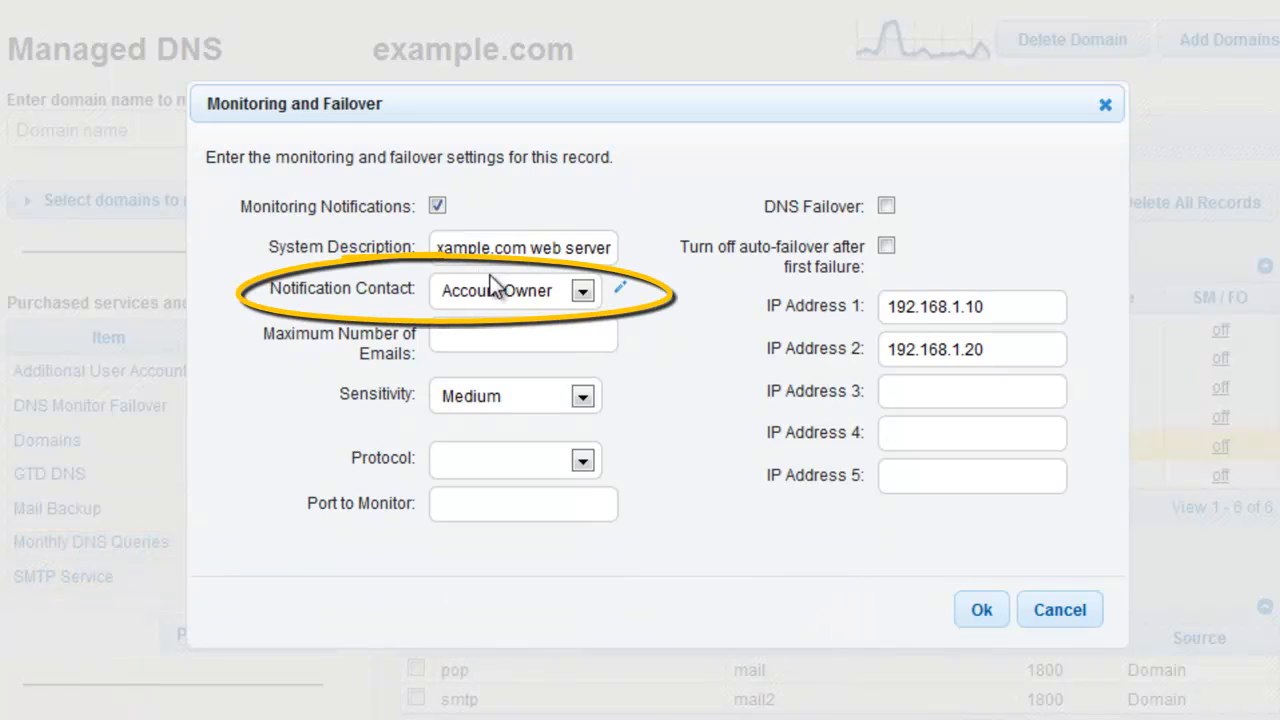
{"action": "left_click", "coordinate": [583, 293]}
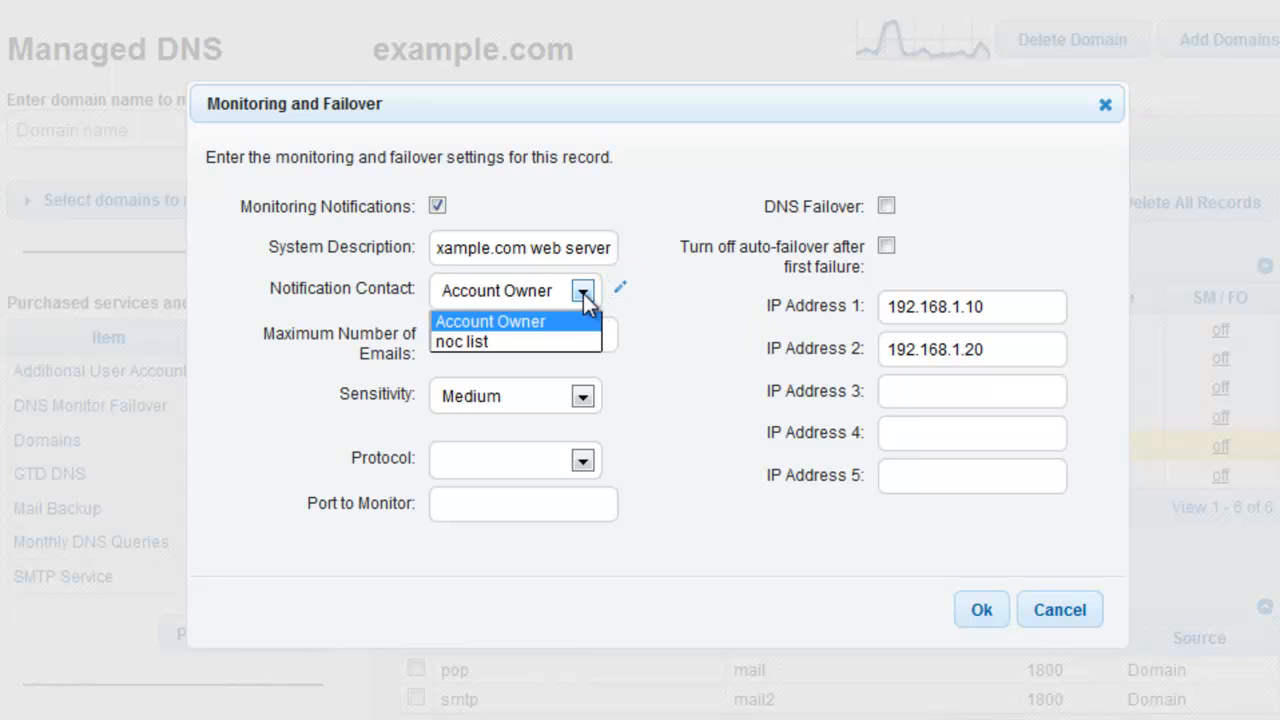
{"action": "left_click", "coordinate": [540, 344]}
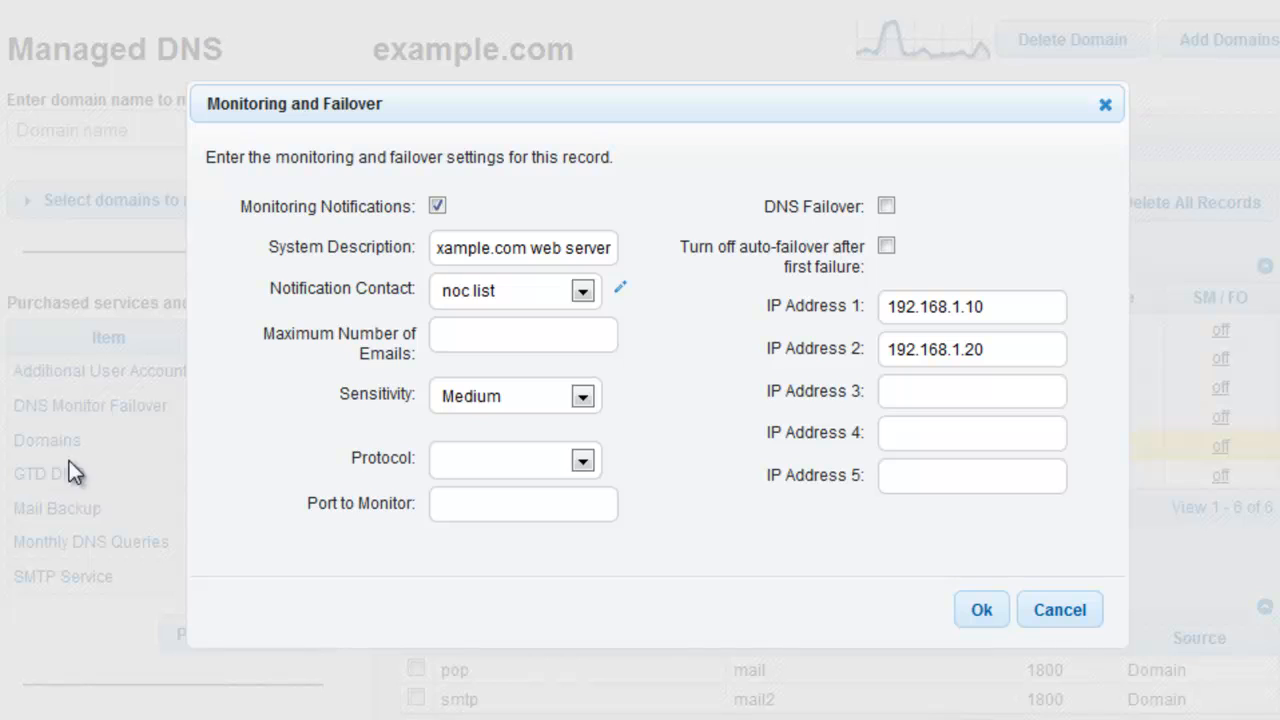
Set the maximum number of notification emails to 5 and choose Medium sensitivity
{"action": "left_click", "coordinate": [504, 335]}
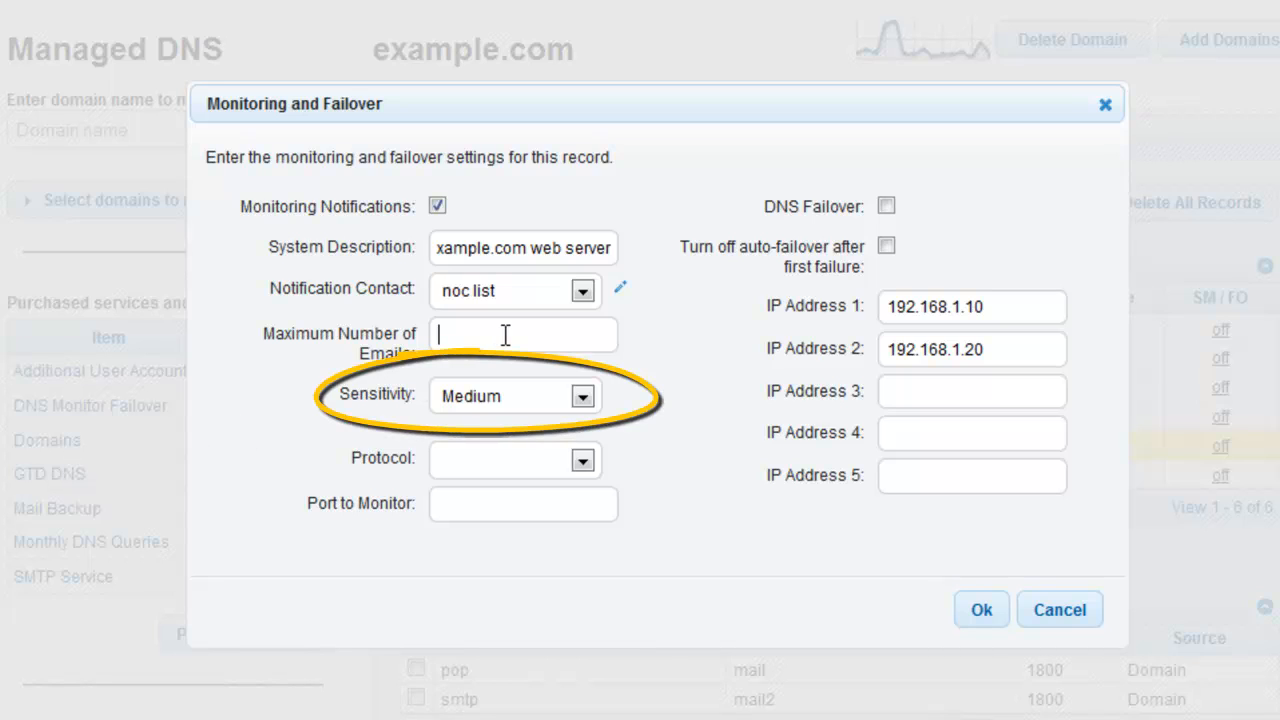
{"action": "type", "text": "5"}
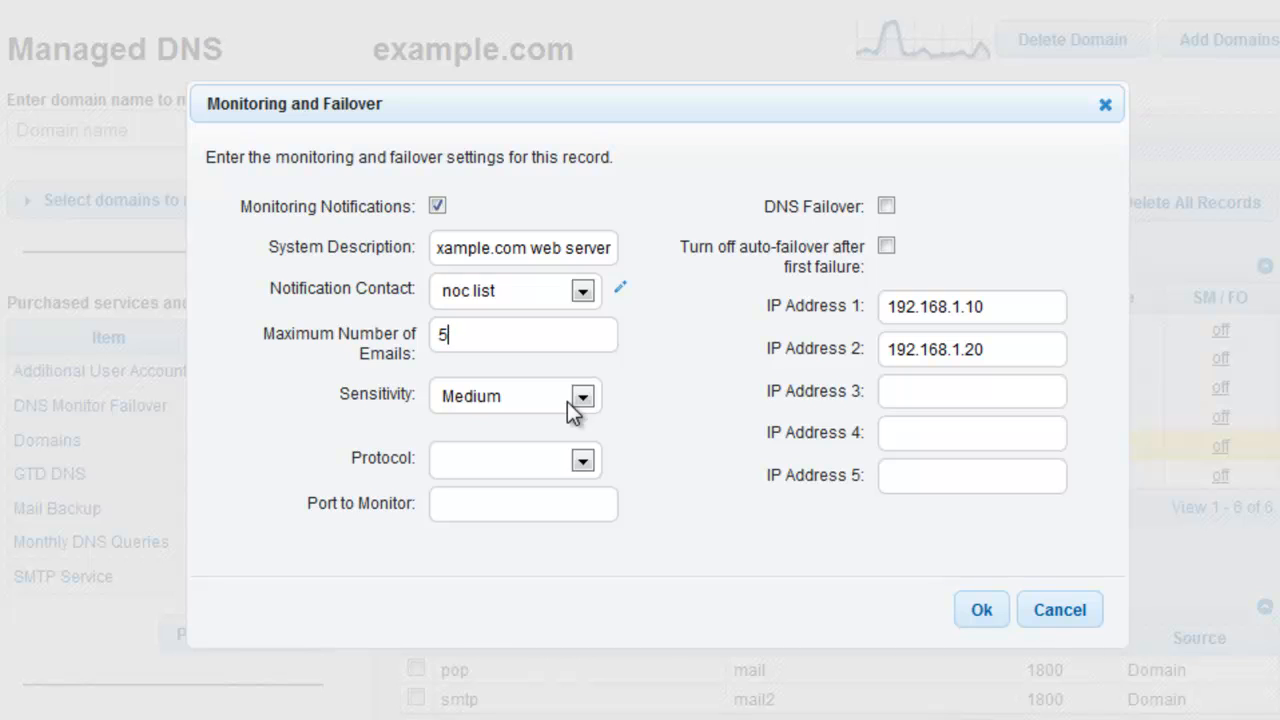
{"action": "left_click", "coordinate": [576, 400]}
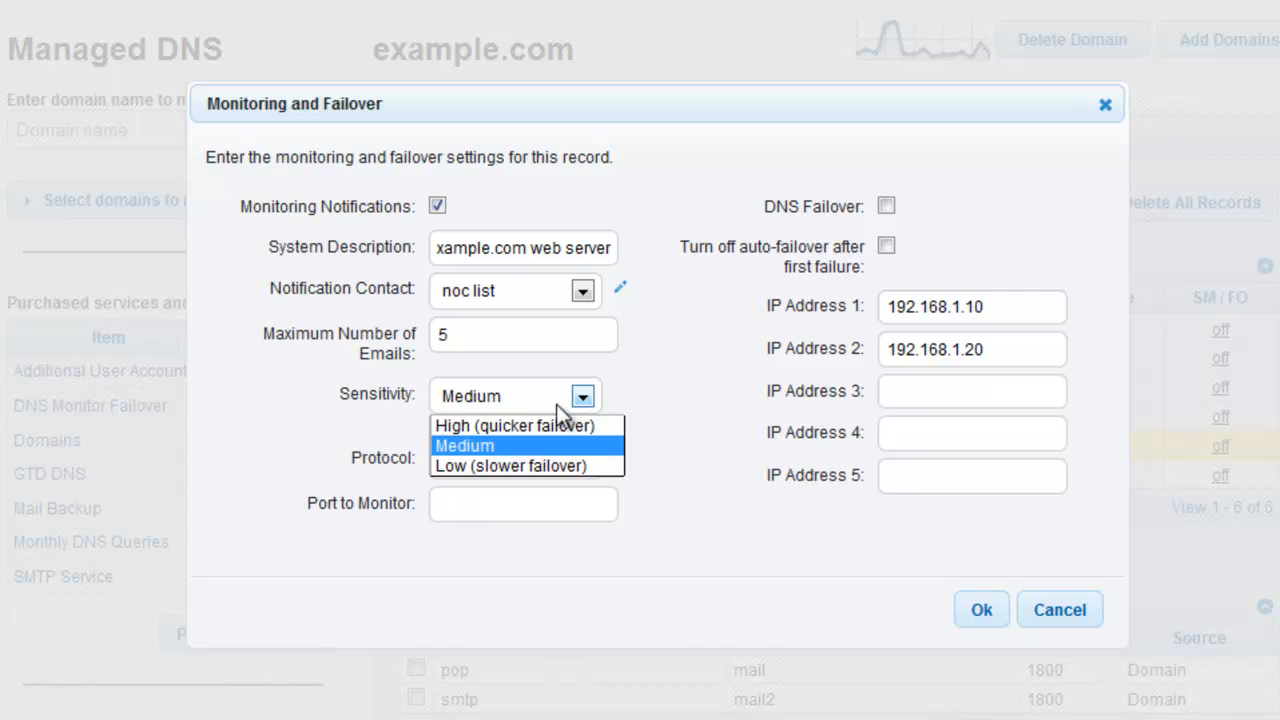
{"action": "left_click", "coordinate": [507, 445]}
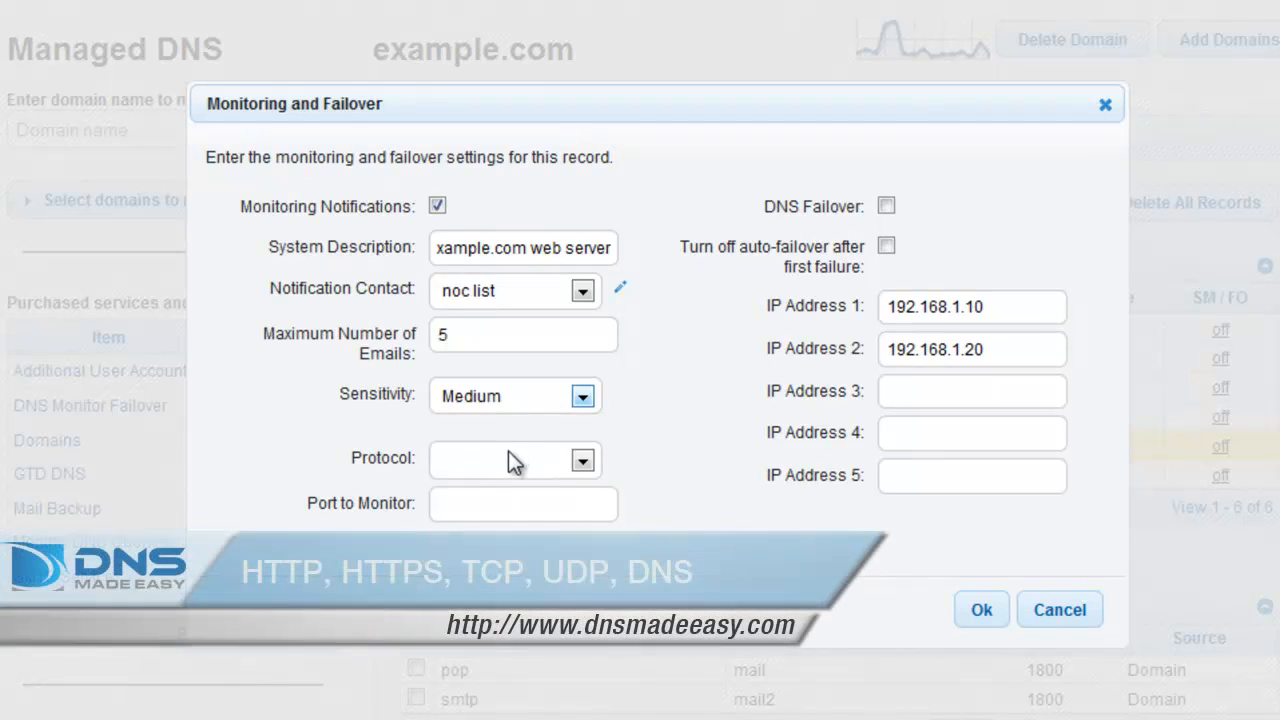
{"action": "left_click", "coordinate": [512, 459]}
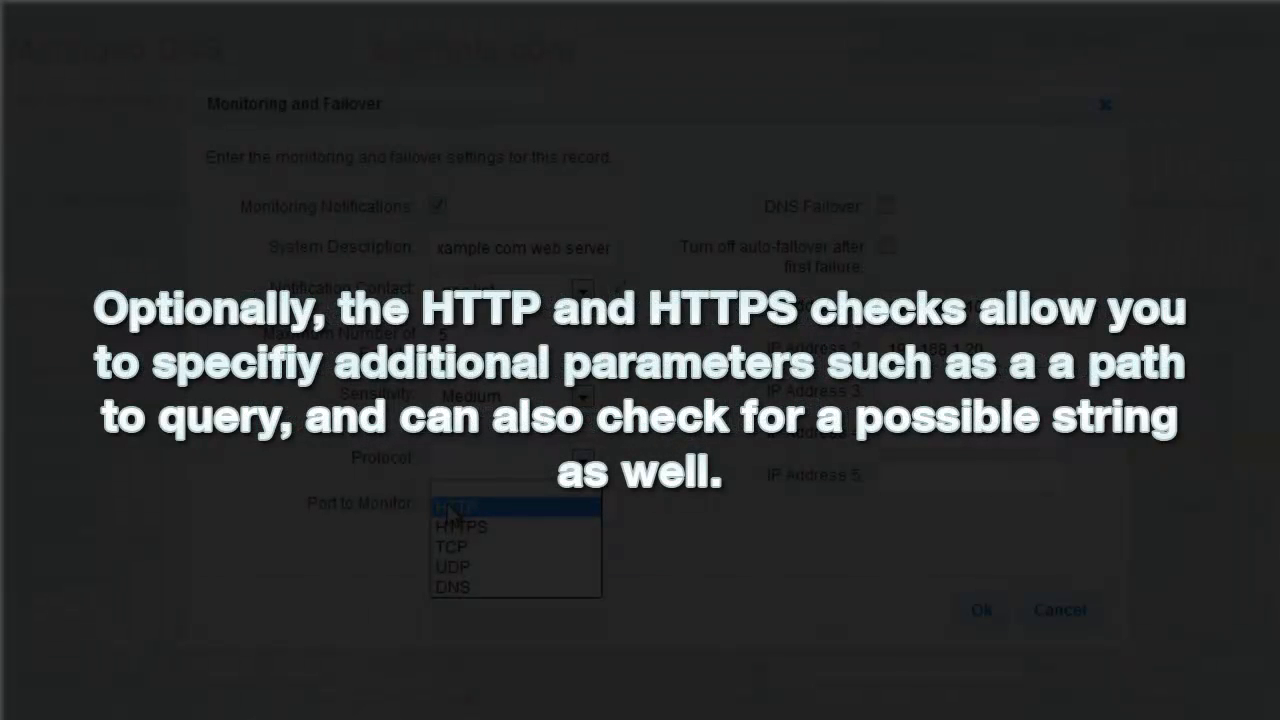
{"action": "left_click", "coordinate": [452, 510]}
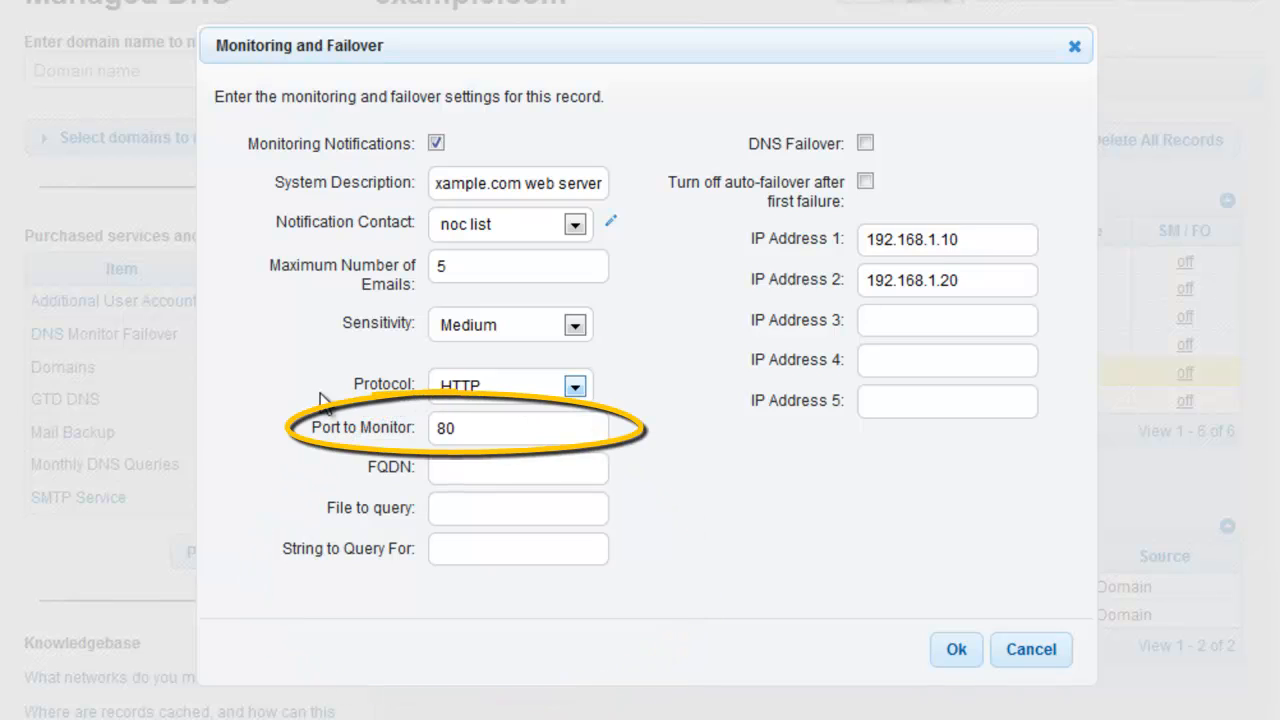
{"action": "left_click", "coordinate": [486, 431]}
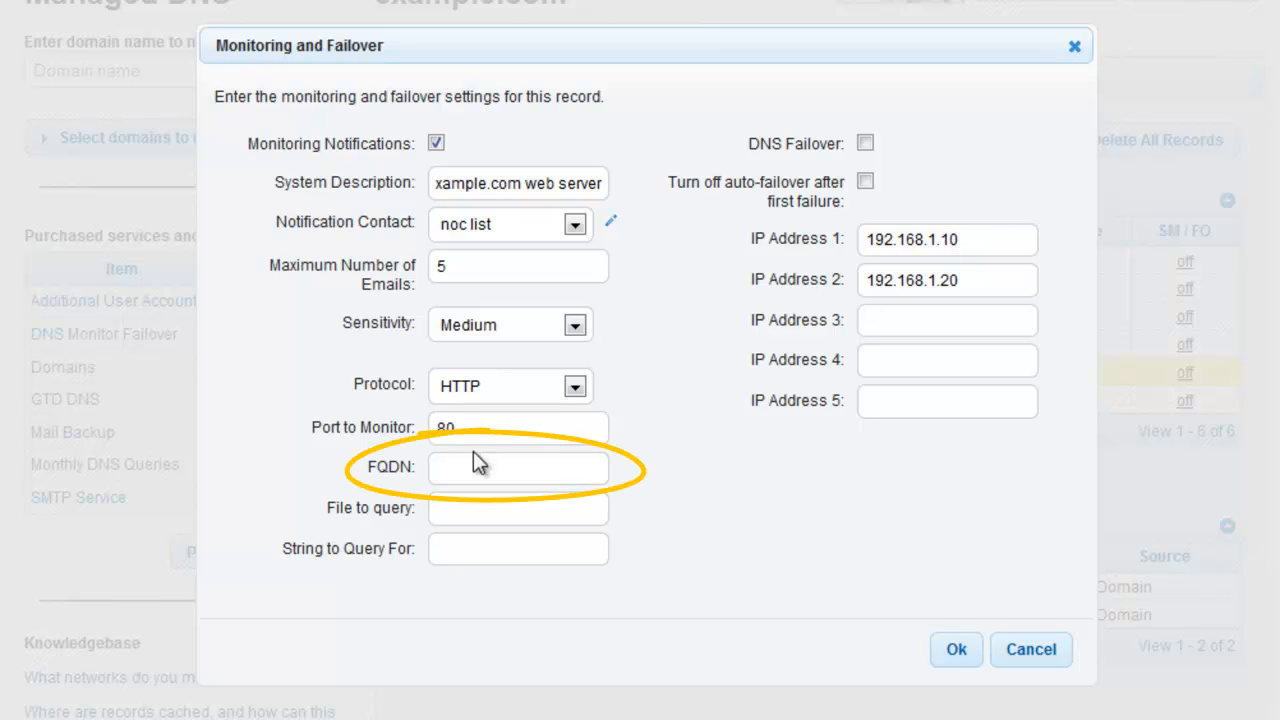
{"action": "left_click", "coordinate": [470, 464]}
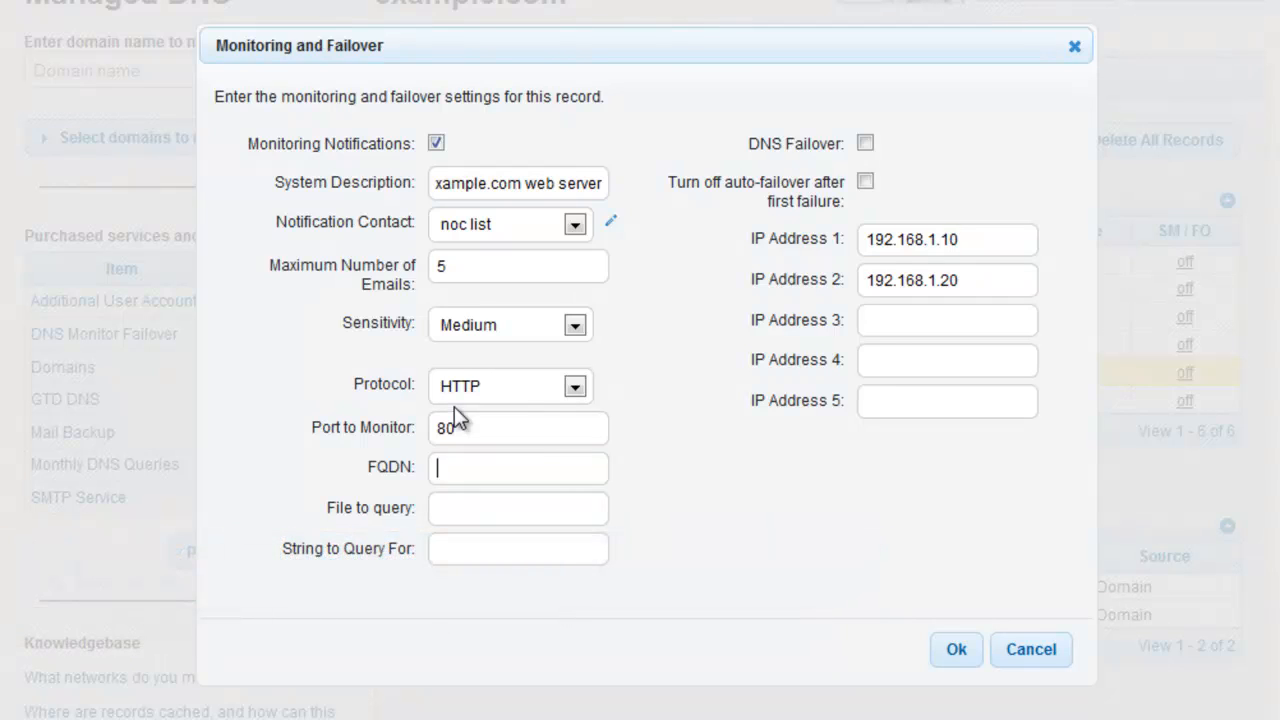
{"action": "type", "text": "www.example.com"}
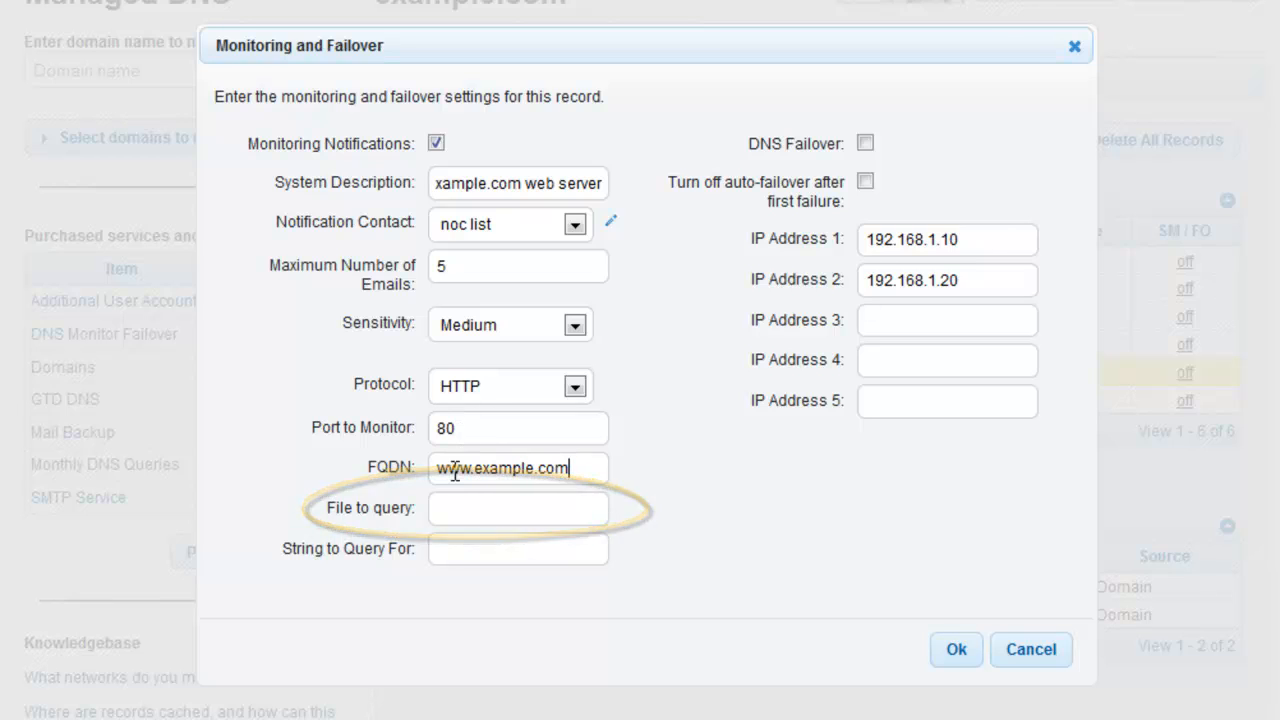
Set the check to query system_status.php for the string UP, and save the record's settings with DNS Failover enabled
{"action": "left_click", "coordinate": [461, 510]}
{"action": "type", "text": "system"}
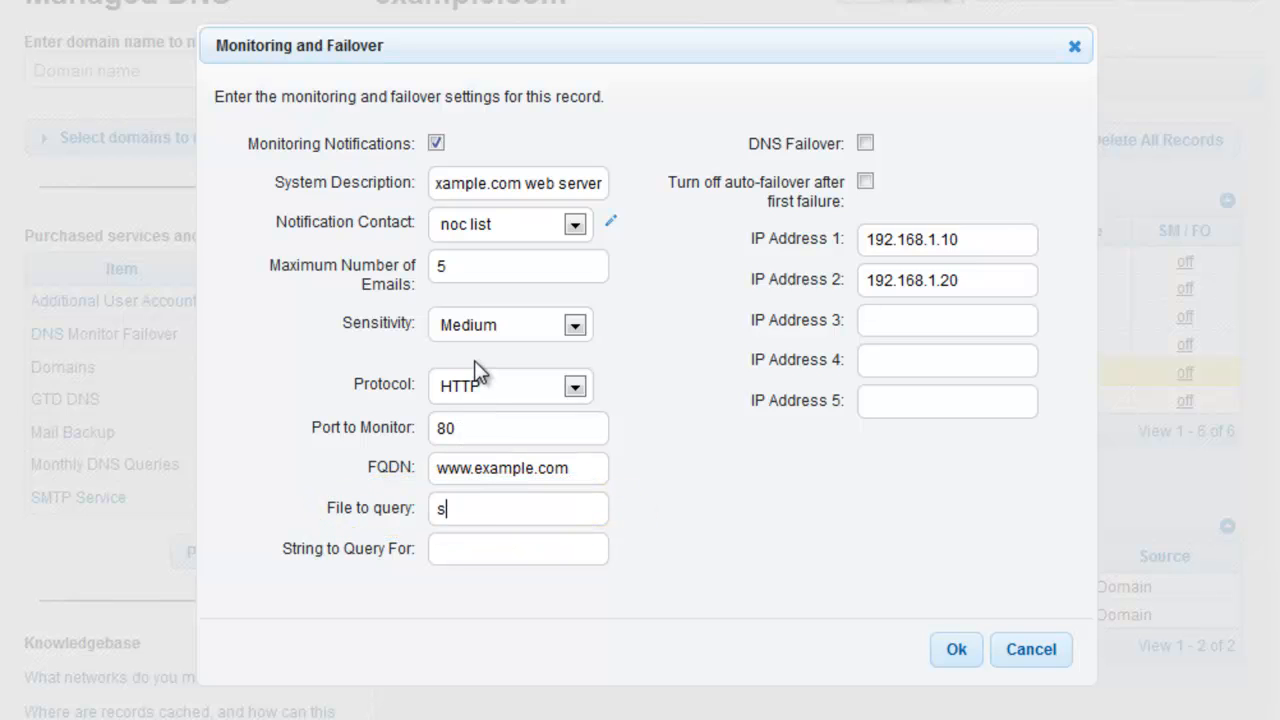
{"action": "type", "text": "_status.php"}
{"action": "key", "text": "Tab"}
{"action": "type", "text": "UP"}
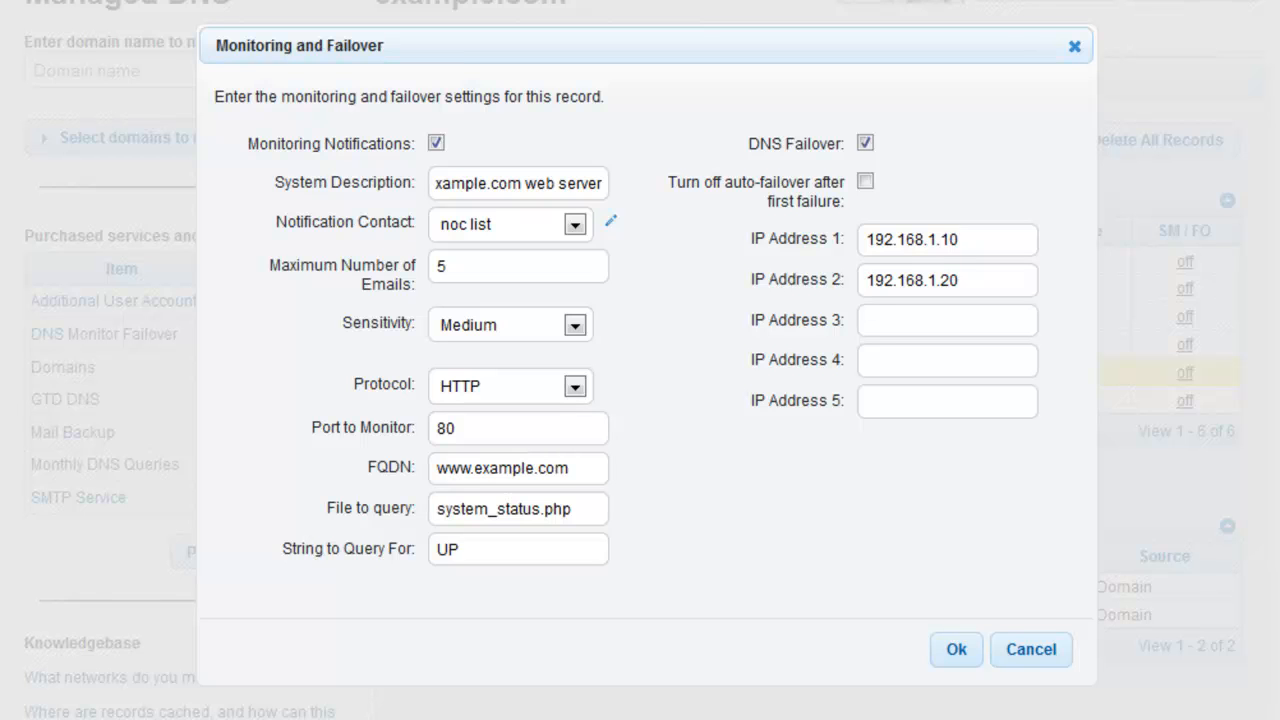
{"action": "left_click", "coordinate": [957, 651]}
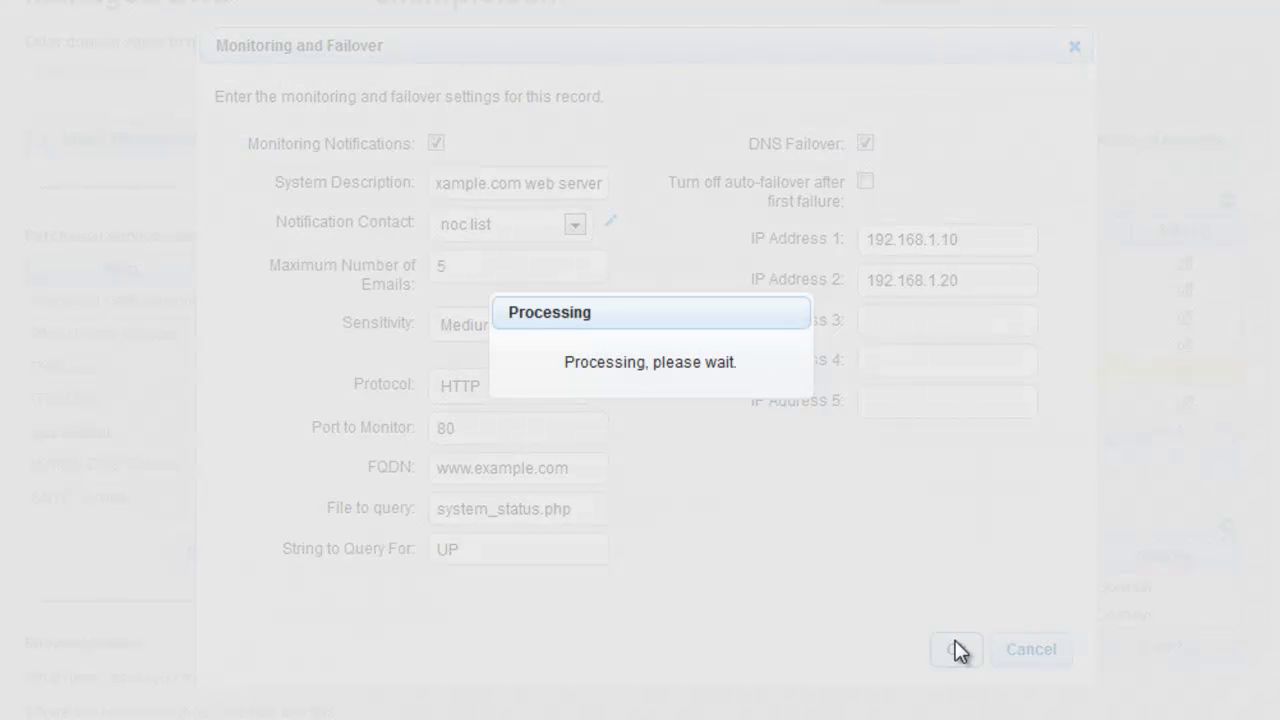
{"action": "left_click", "coordinate": [838, 478]}
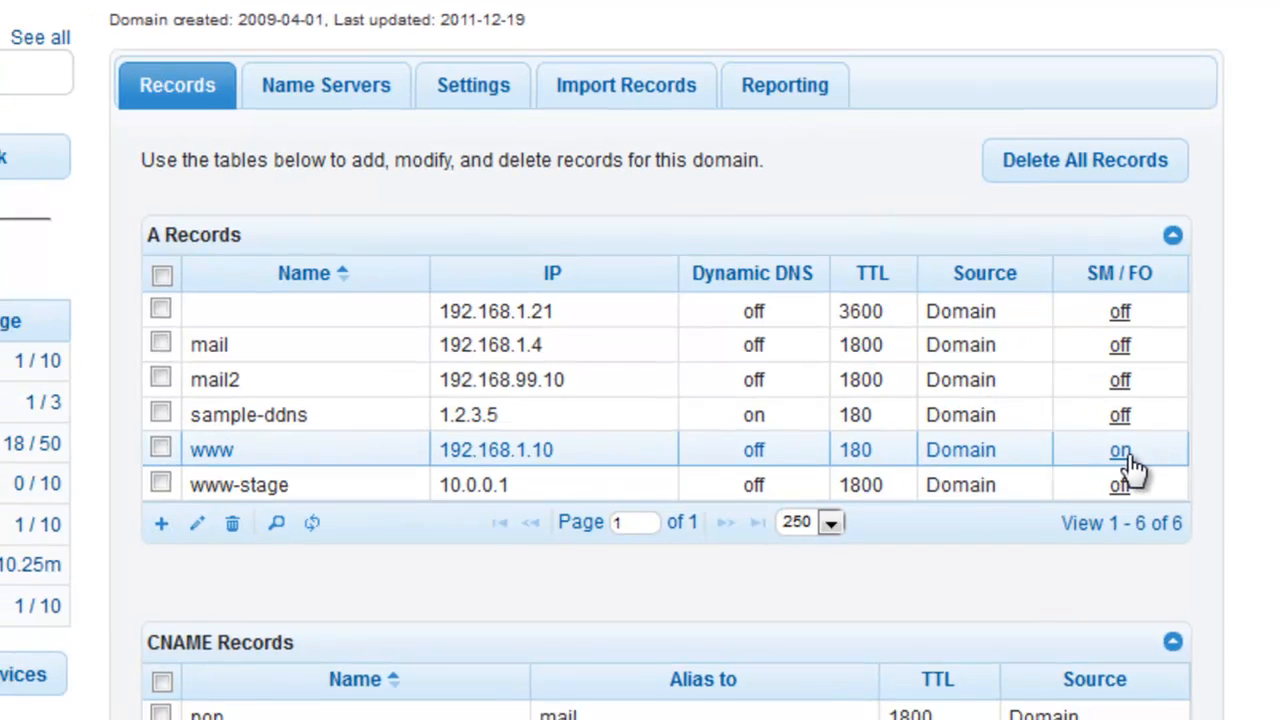
Review the saved monitoring and failover settings of the www record, including each IP address's failure count, and close them without changes
{"action": "left_click", "coordinate": [1125, 458]}
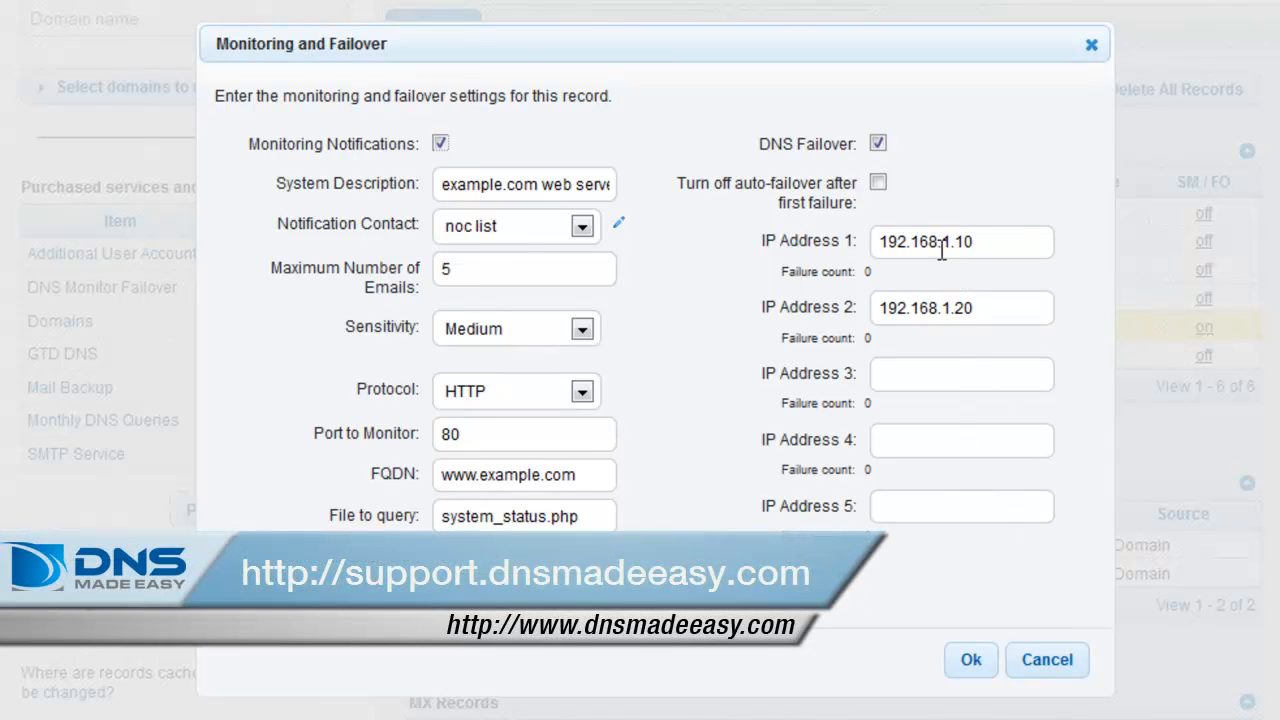
{"action": "left_click", "coordinate": [1047, 660]}
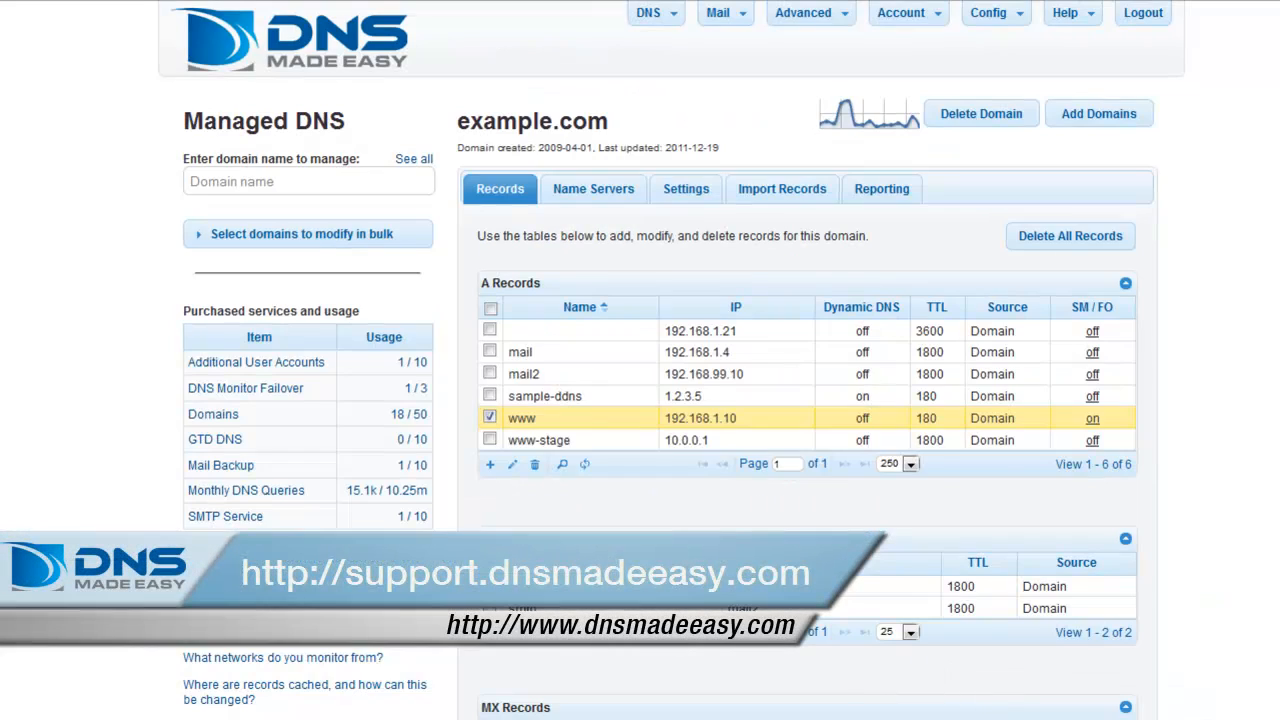